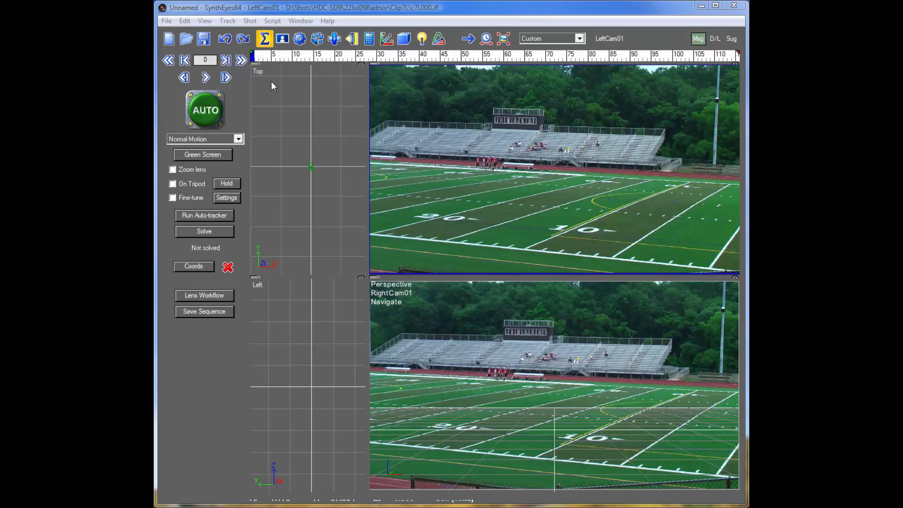
Automatically track and solve the stereo shot using the Tripod/Indirectly solving mode
{"action": "mouse_move", "coordinate": [259, 62]}
{"action": "left_mouse_down"}
{"action": "mouse_move", "coordinate": [727, 109]}
{"action": "mouse_move", "coordinate": [274, 82]}
{"action": "left_mouse_up"}
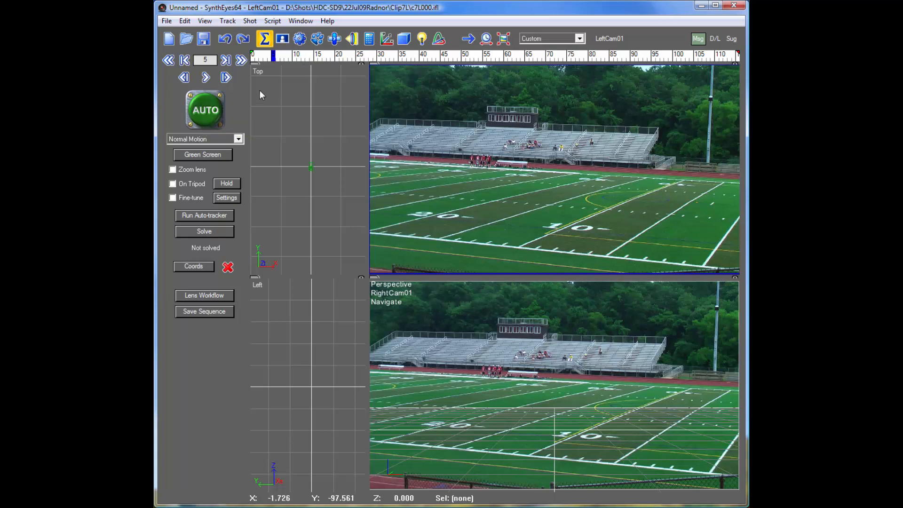
{"action": "left_click", "coordinate": [204, 113]}
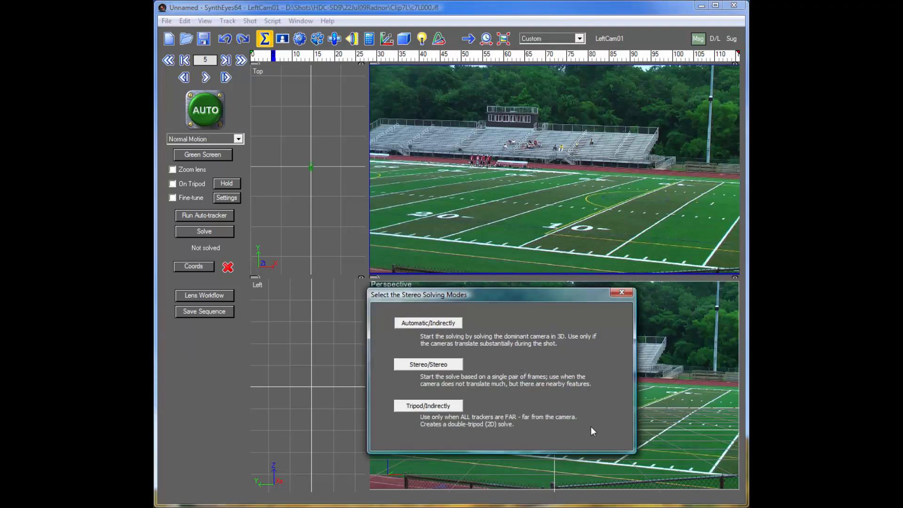
{"action": "left_click", "coordinate": [428, 407]}
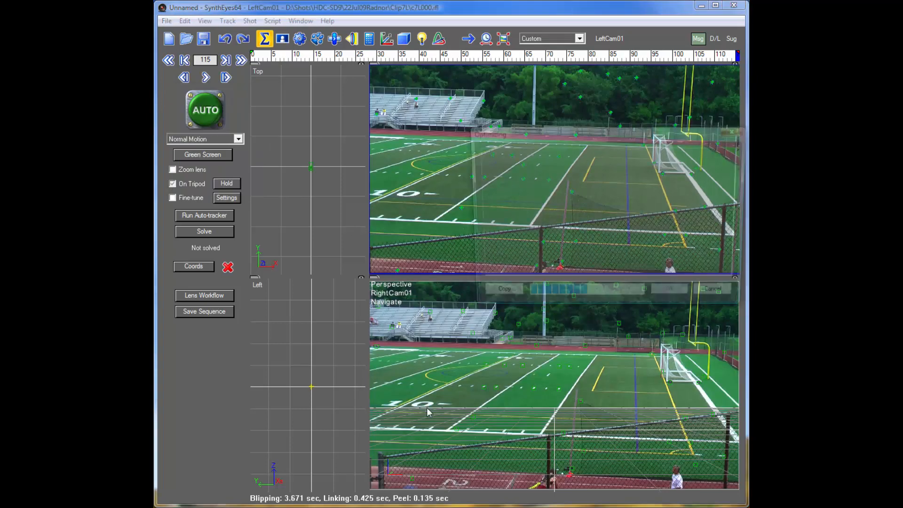
{"action": "left_click", "coordinate": [674, 297]}
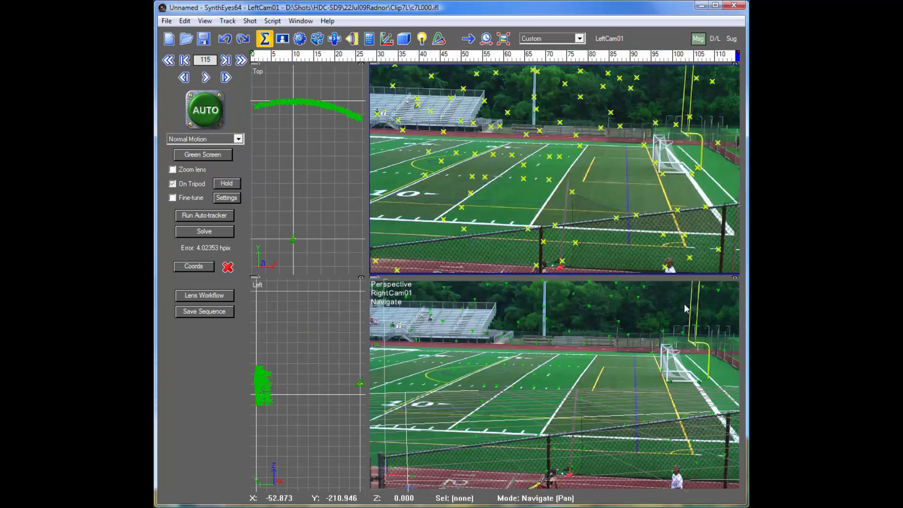
Lasso the trackers along the fence and foreground near the end of the left camera's shot and delete them
{"action": "left_click_drag", "start_coordinate": [379, 55], "coordinate": [720, 55]}
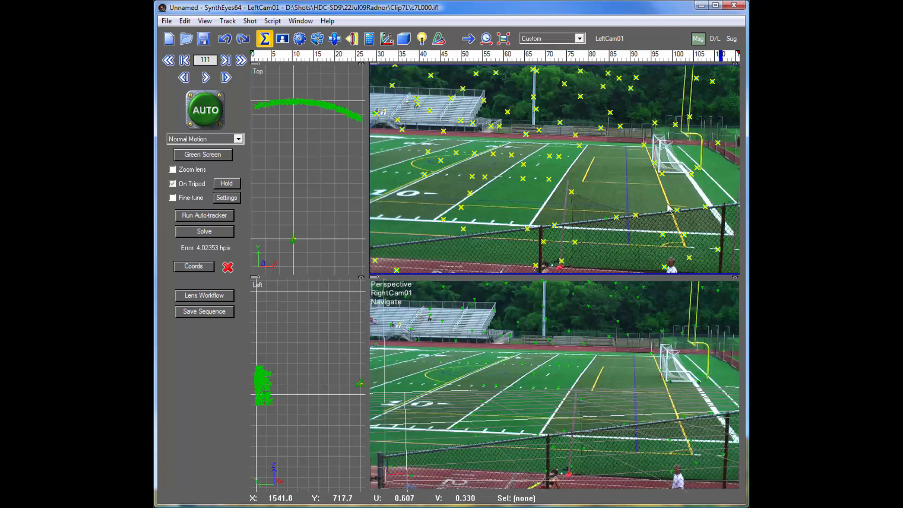
{"action": "mouse_move", "coordinate": [667, 206]}
{"action": "left_mouse_down"}
{"action": "mouse_move", "coordinate": [403, 250]}
{"action": "mouse_move", "coordinate": [384, 273]}
{"action": "mouse_move", "coordinate": [399, 250]}
{"action": "mouse_move", "coordinate": [377, 272]}
{"action": "mouse_move", "coordinate": [712, 285]}
{"action": "mouse_move", "coordinate": [750, 237]}
{"action": "mouse_move", "coordinate": [733, 200]}
{"action": "left_mouse_up"}
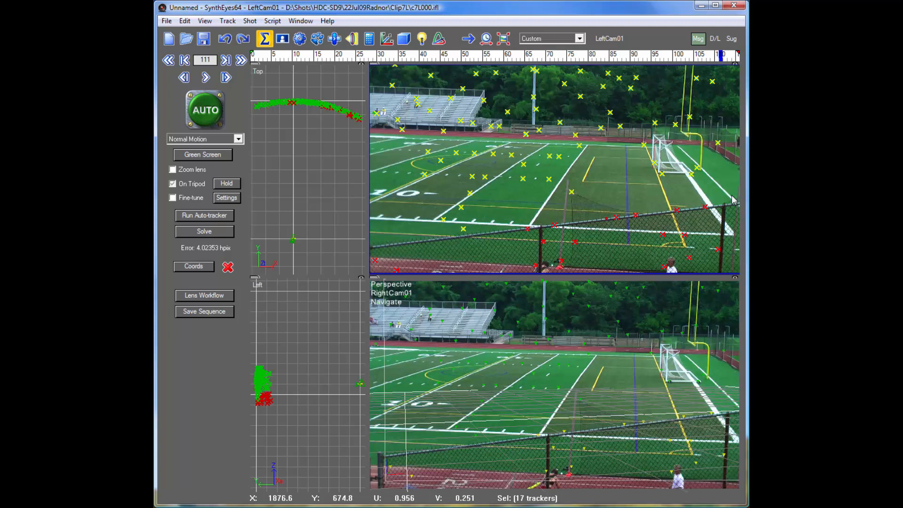
{"action": "key", "text": "Delete"}
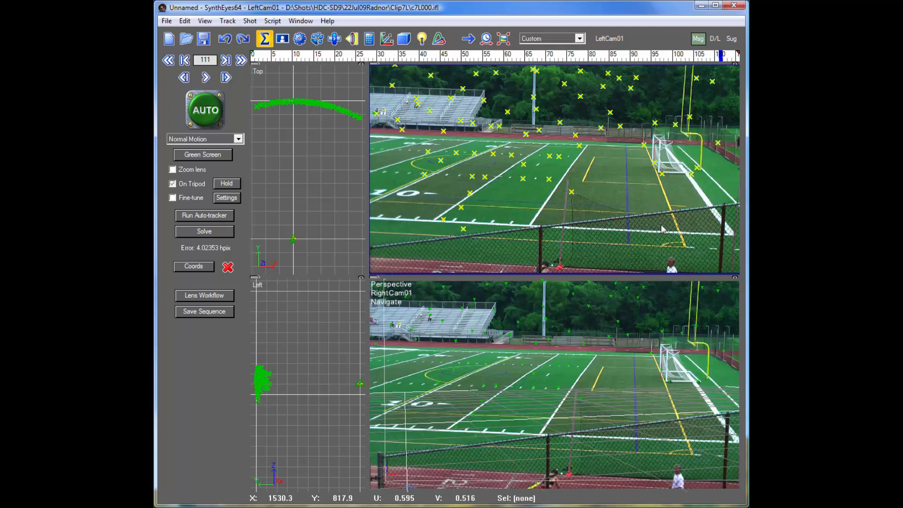
Switch to the single Camera view and hide the shot image behind the trackers
{"action": "left_click", "coordinate": [547, 39]}
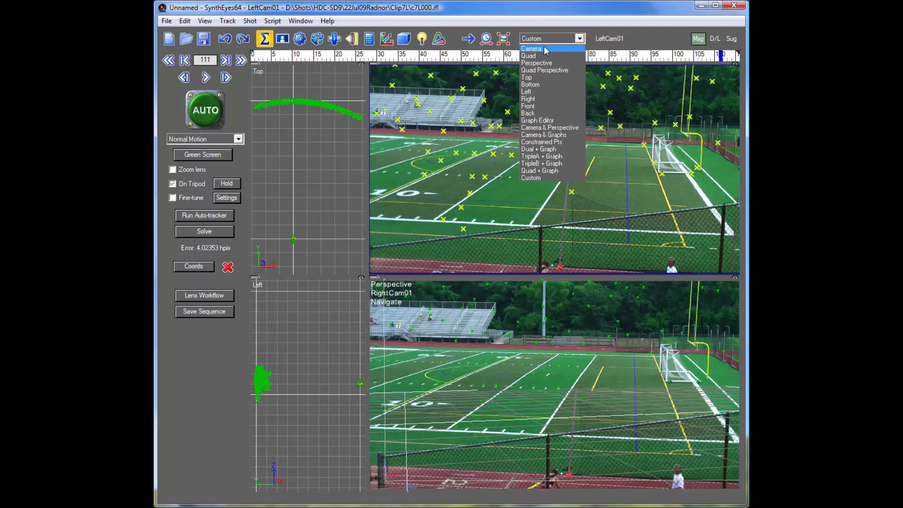
{"action": "left_click", "coordinate": [532, 49]}
{"action": "right_click", "coordinate": [442, 170]}
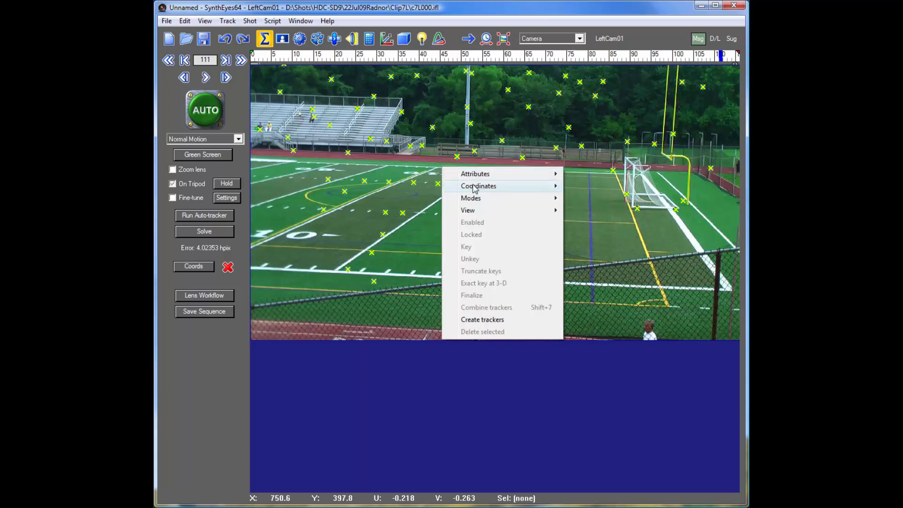
{"action": "mouse_move", "coordinate": [520, 210]}
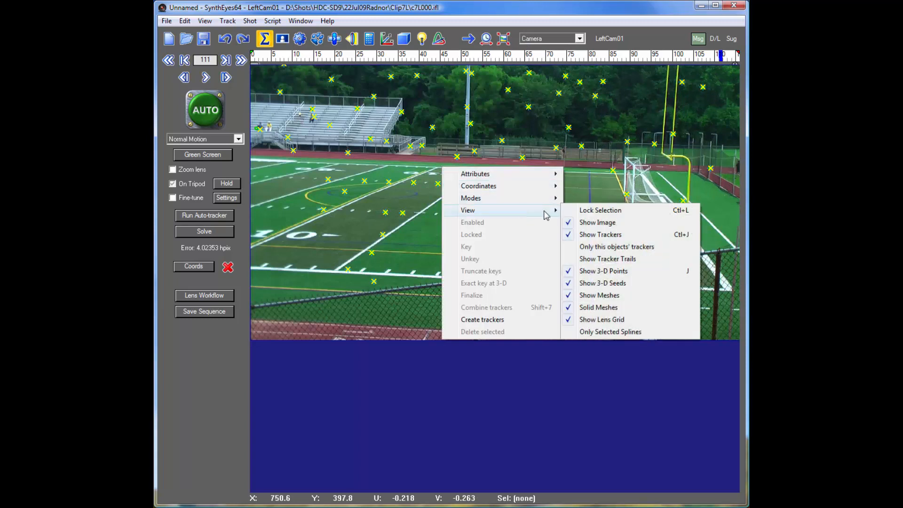
{"action": "left_click", "coordinate": [602, 224]}
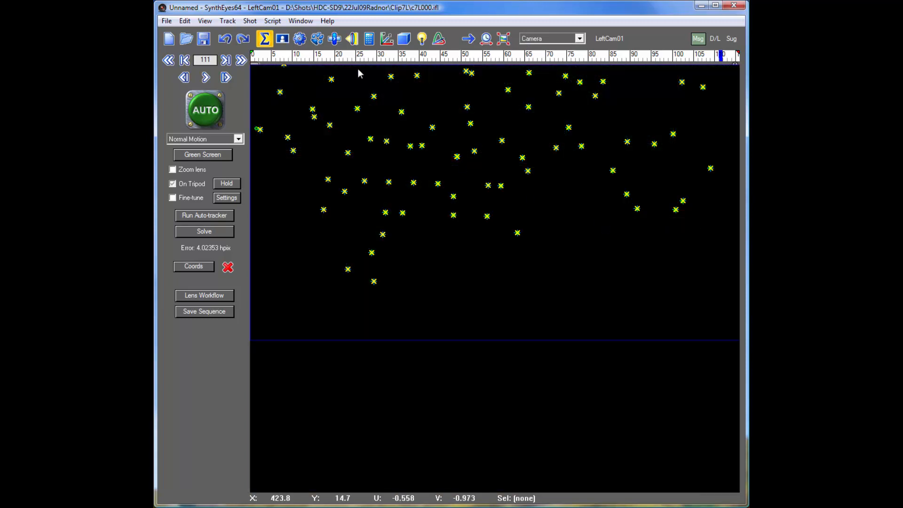
Scrub the shot to frame 71 to spot irregular tracker motion and delete Tracker101L
{"action": "left_click_drag", "start_coordinate": [320, 59], "coordinate": [552, 58]}
{"action": "left_click", "coordinate": [587, 154]}
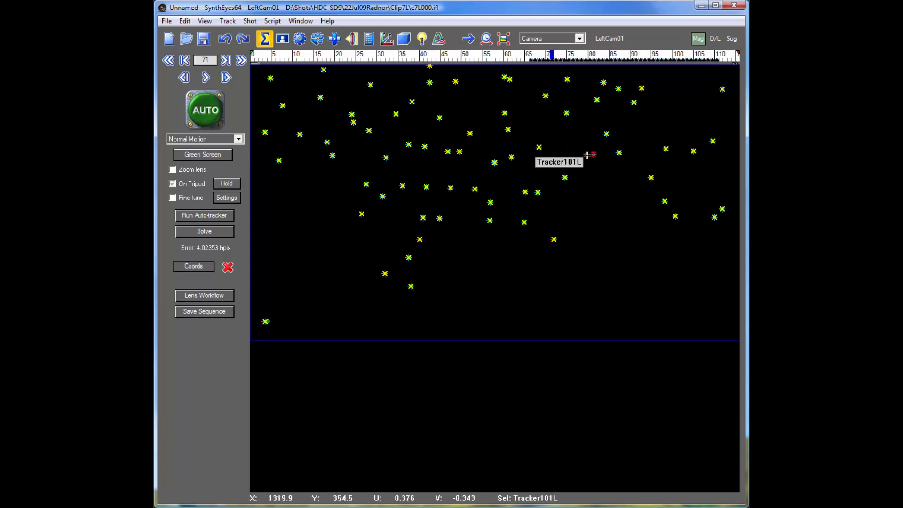
{"action": "key", "text": "Delete"}
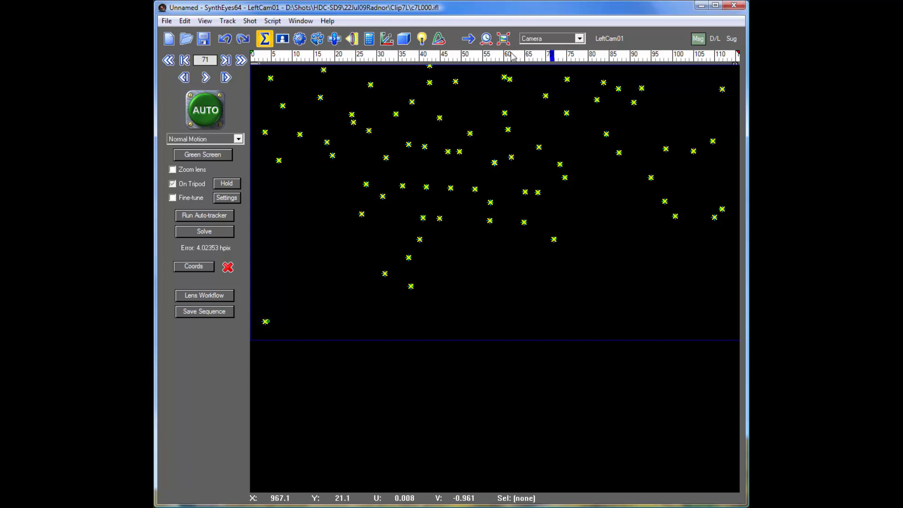
Show the shot image again in the camera view
{"action": "right_click", "coordinate": [522, 143]}
{"action": "mouse_move", "coordinate": [606, 185]}
{"action": "left_click", "coordinate": [675, 202]}
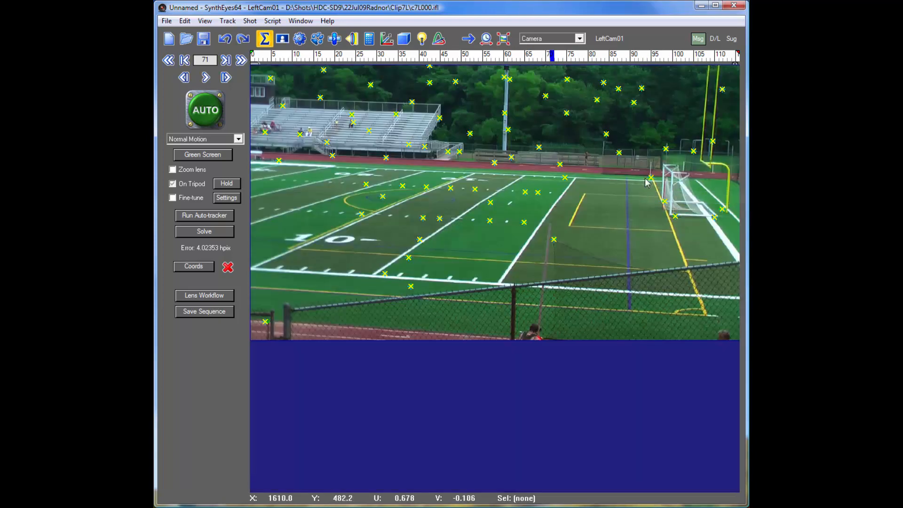
Select the high-error trackers with Clean up trackers, close it without fixing, and delete the selected trackers
{"action": "left_click", "coordinate": [228, 21]}
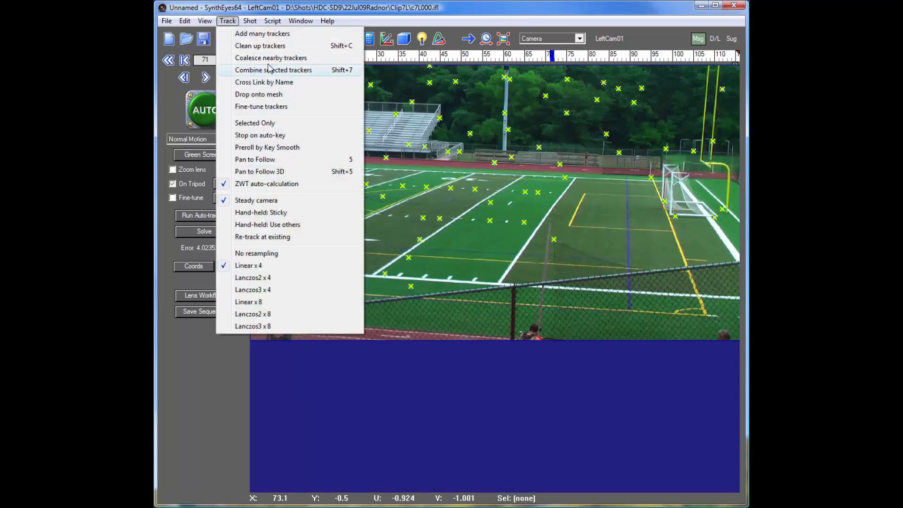
{"action": "left_click", "coordinate": [260, 46]}
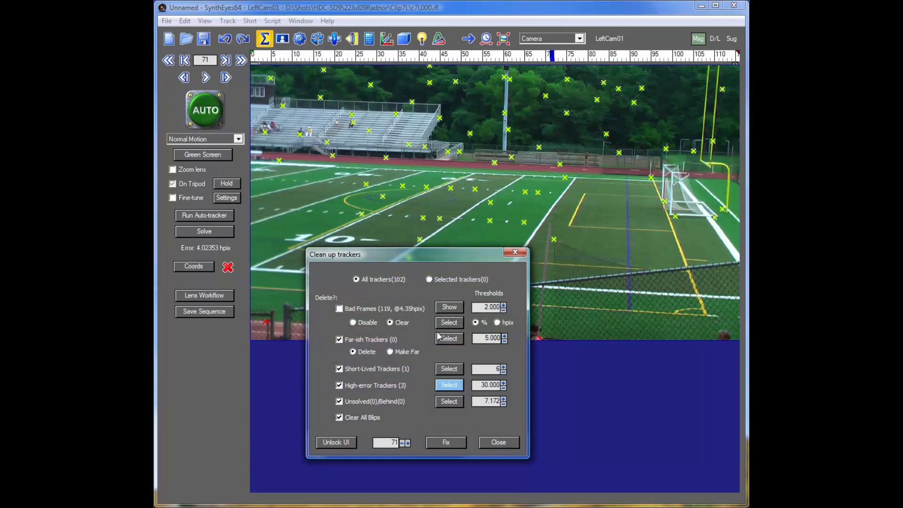
{"action": "left_click", "coordinate": [454, 389]}
{"action": "left_click", "coordinate": [454, 389]}
{"action": "left_click_drag", "start_coordinate": [388, 258], "coordinate": [409, 293]}
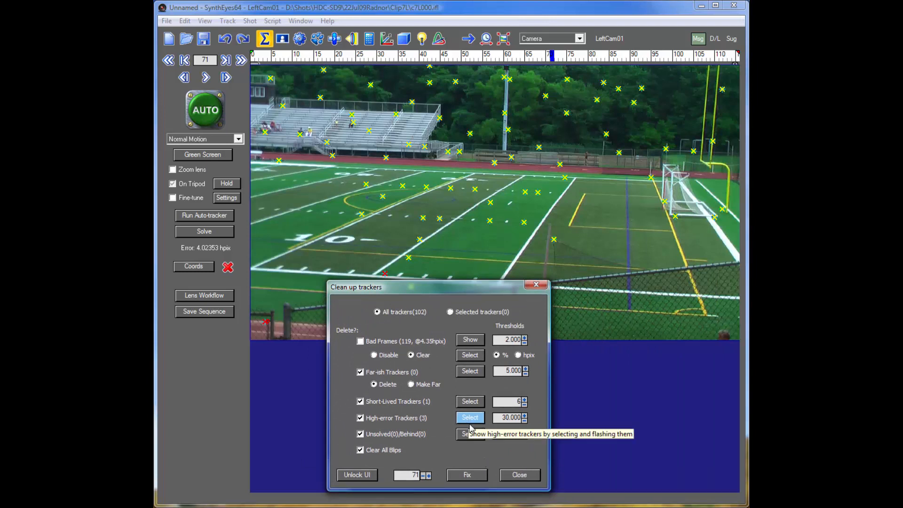
{"action": "left_click", "coordinate": [469, 422]}
{"action": "left_click", "coordinate": [521, 475]}
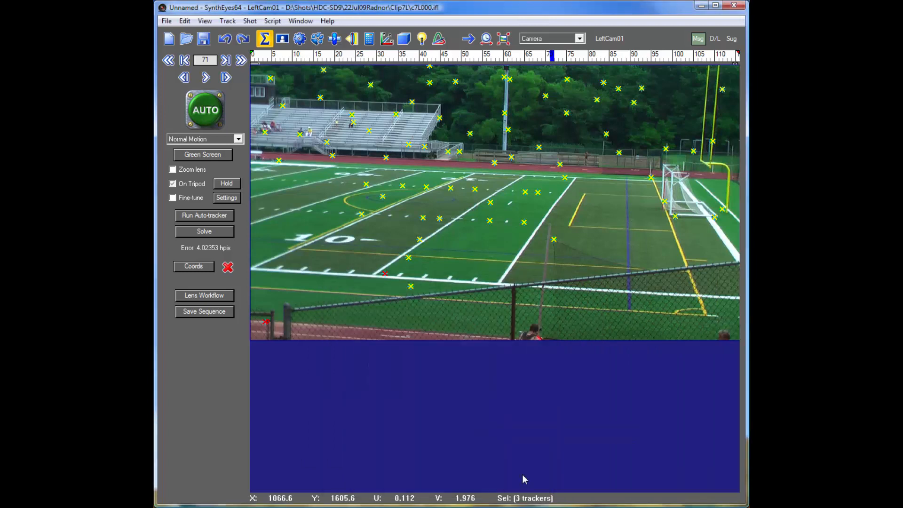
{"action": "left_click", "coordinate": [517, 253]}
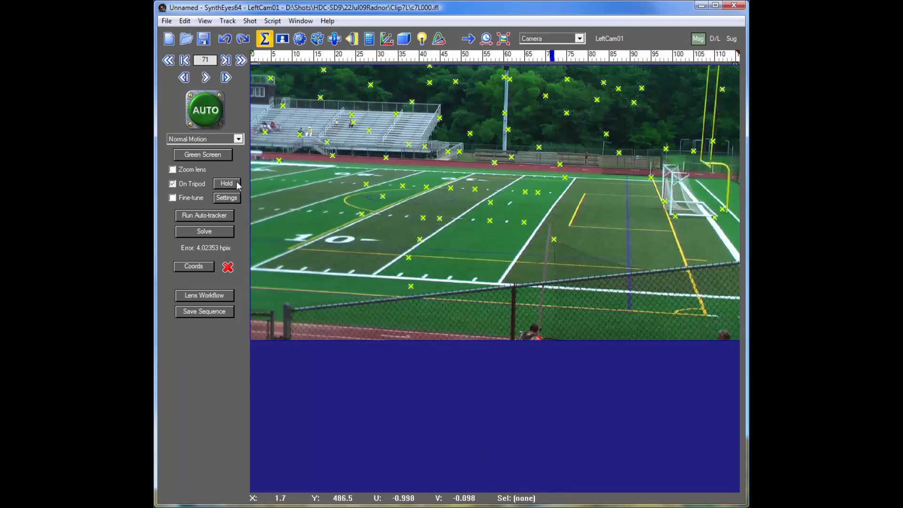
Plot all trackers' curves in the Graph Editor and rescale the Error channel to a nominal range of 0 to 5
{"action": "left_click", "coordinate": [534, 40]}
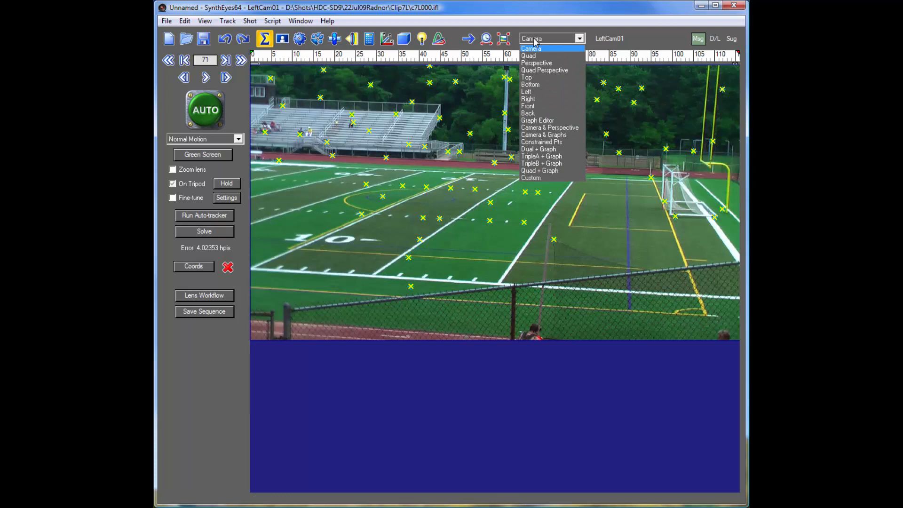
{"action": "left_click", "coordinate": [536, 120]}
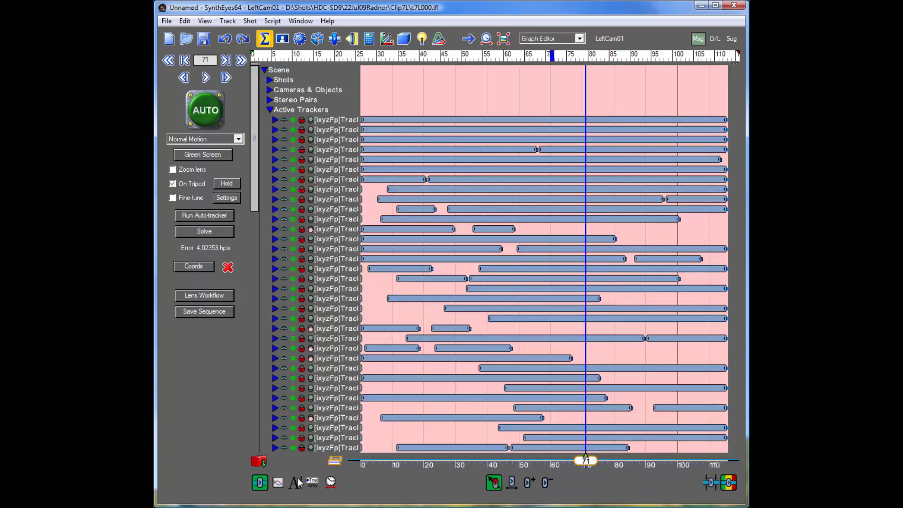
{"action": "left_click", "coordinate": [277, 482]}
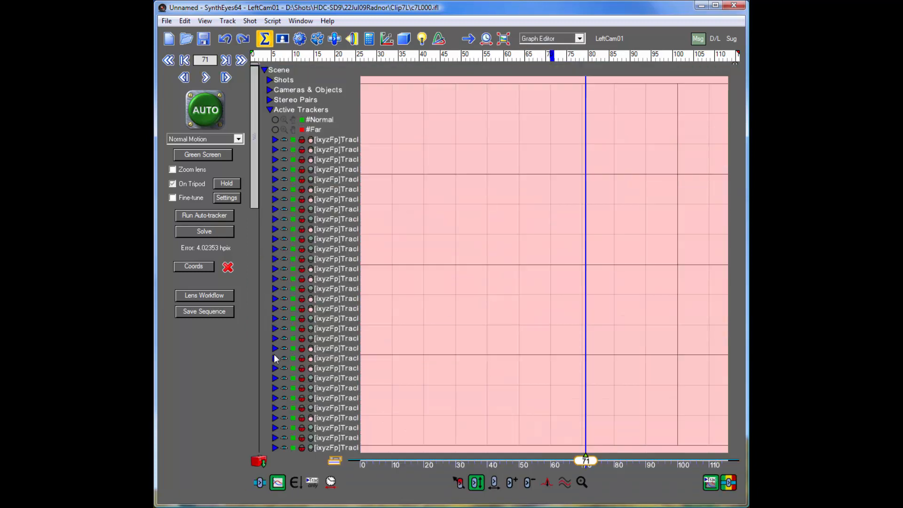
{"action": "key", "text": "ctrl+a"}
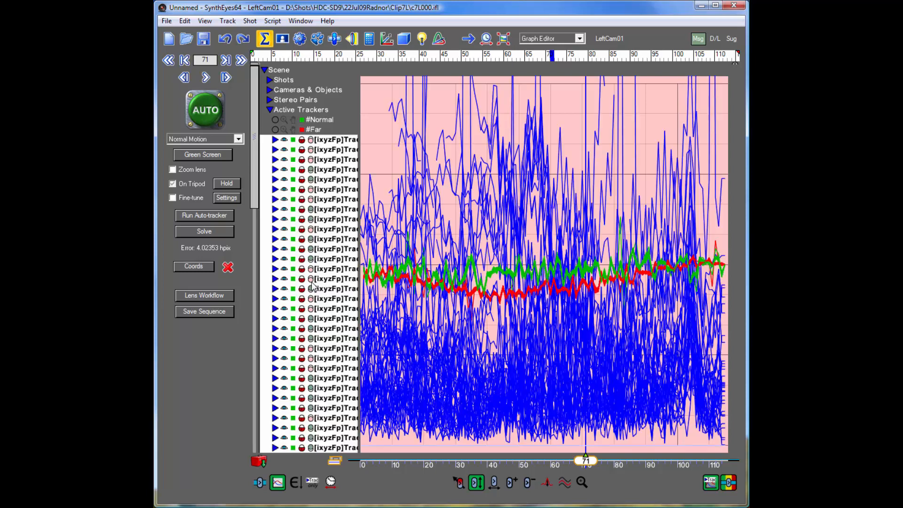
{"action": "left_click", "coordinate": [276, 219]}
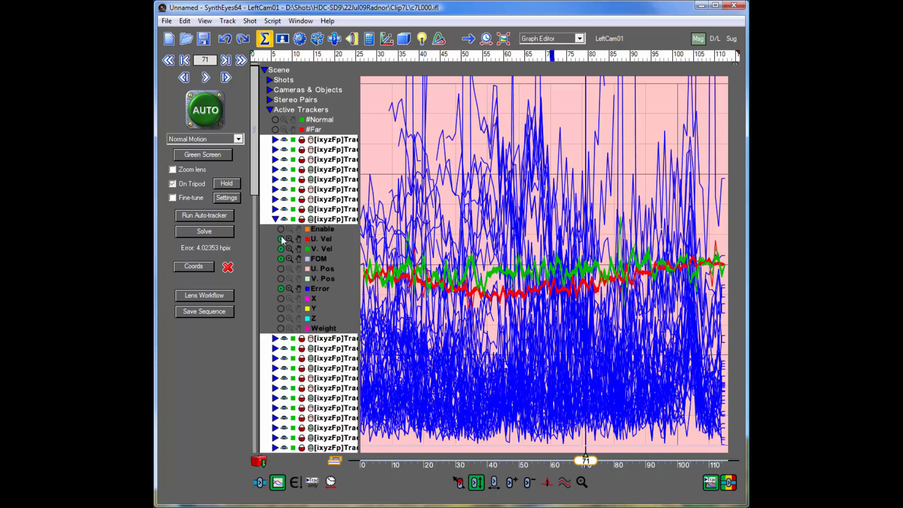
{"action": "left_click", "coordinate": [290, 289]}
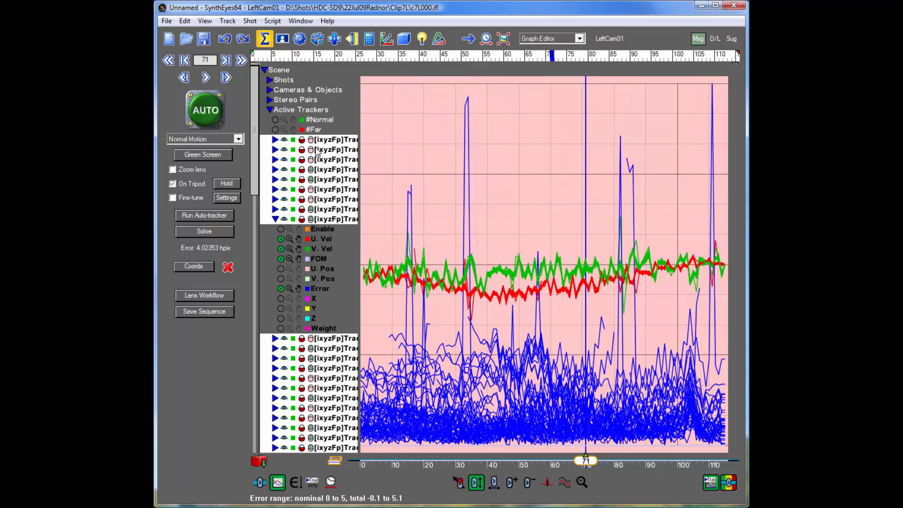
Examine the first tracker's curves alone, and isolate the tracker with the tall error spike just past frame 30
{"action": "left_click", "coordinate": [329, 140]}
{"action": "left_click_drag", "start_coordinate": [317, 145], "coordinate": [337, 141]}
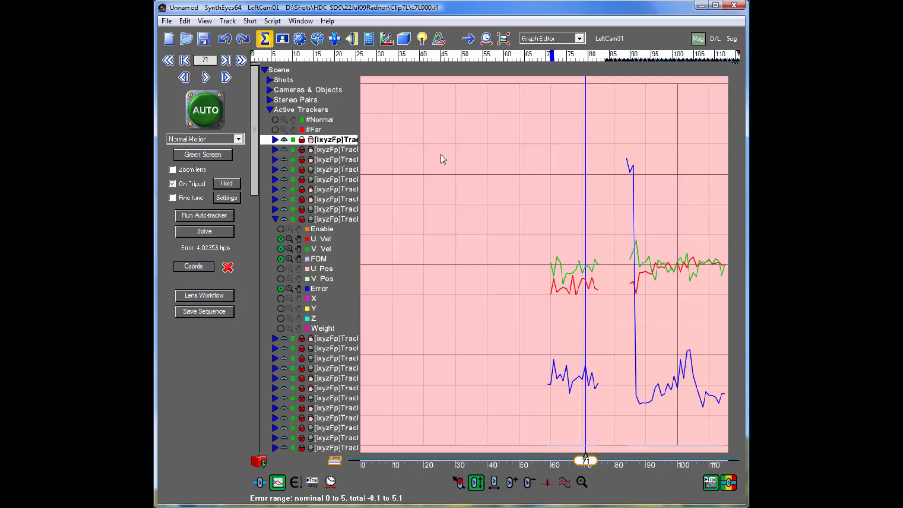
{"action": "key", "text": "ctrl+a"}
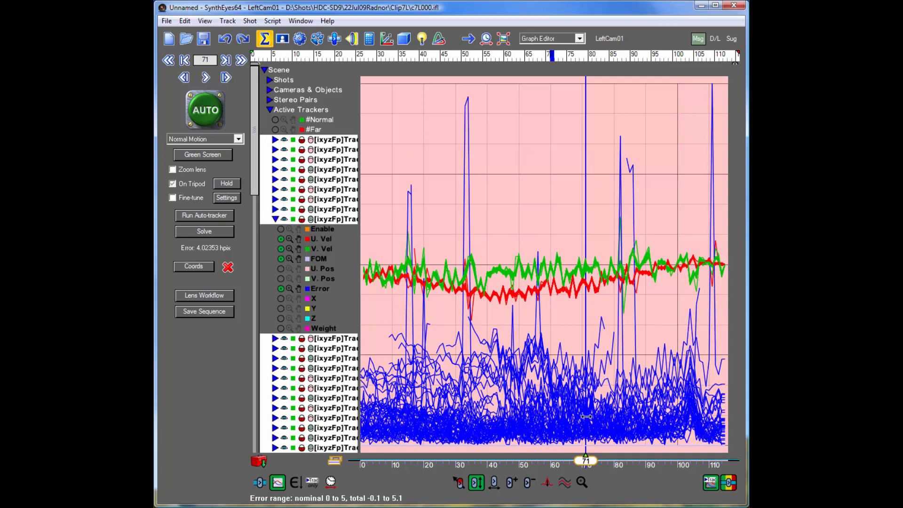
{"action": "left_click", "coordinate": [564, 482]}
{"action": "left_click", "coordinate": [467, 187]}
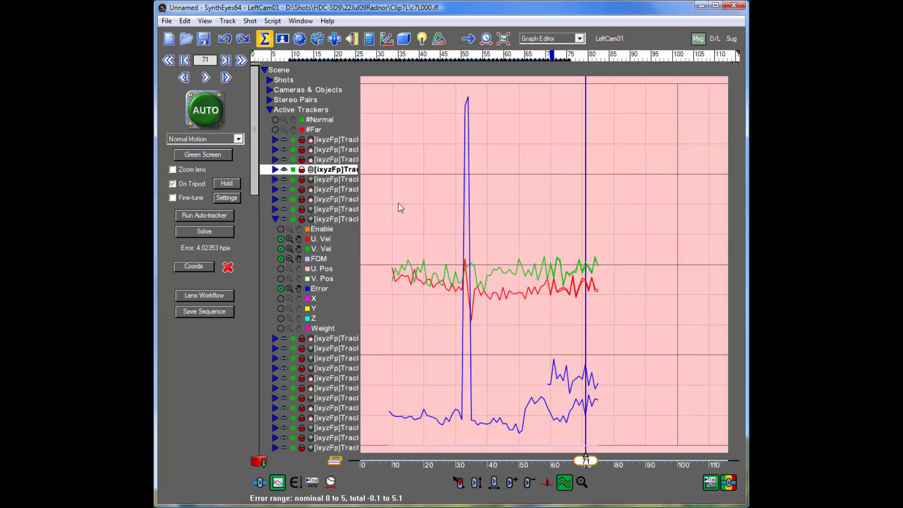
{"action": "left_click", "coordinate": [276, 220]}
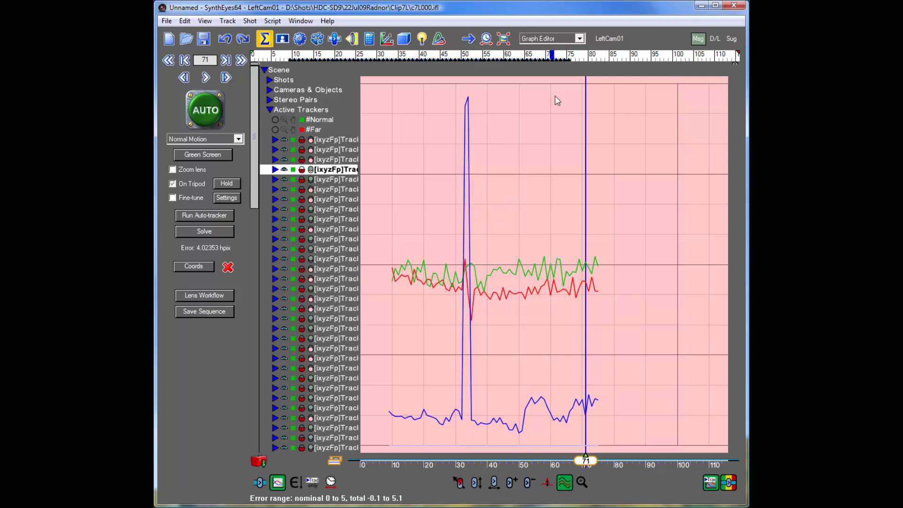
Return to the Custom viewport layout and rerun the solve in Indirectly mode
{"action": "left_click", "coordinate": [535, 41]}
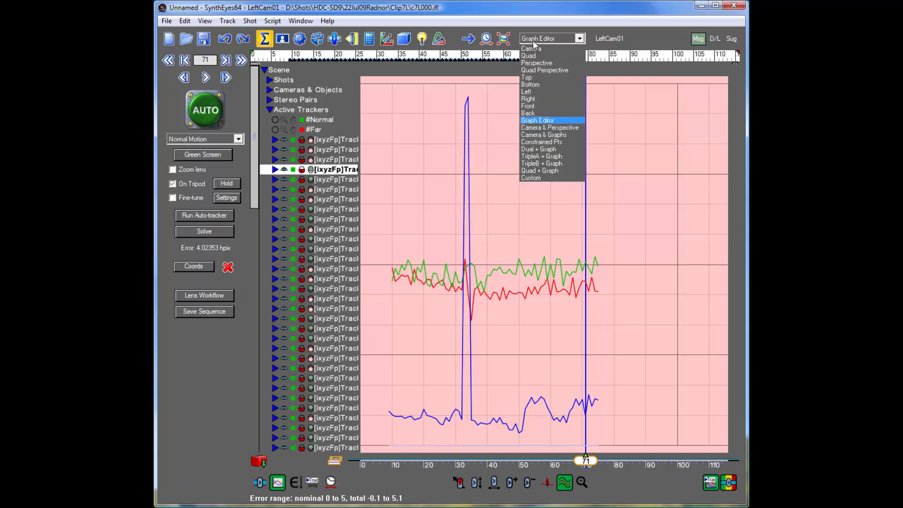
{"action": "left_click", "coordinate": [546, 178]}
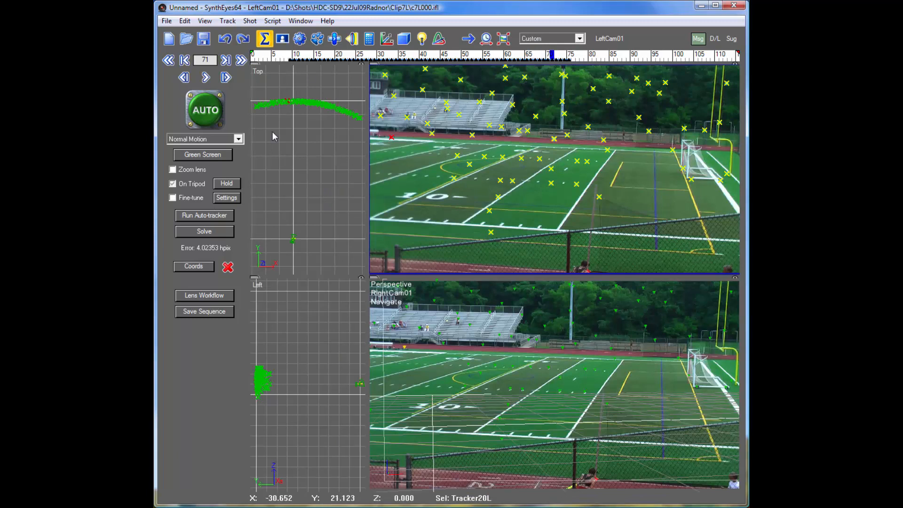
{"action": "left_click", "coordinate": [367, 42]}
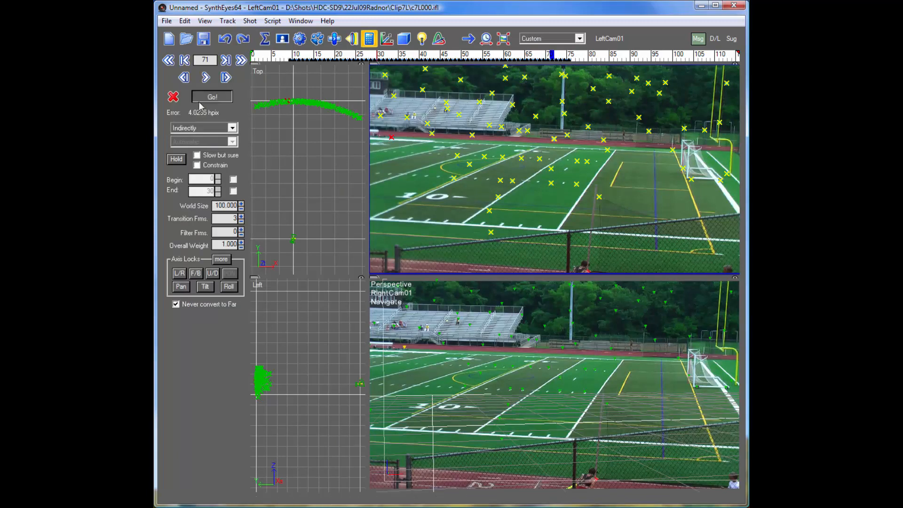
{"action": "left_click", "coordinate": [202, 98]}
{"action": "left_click", "coordinate": [672, 296]}
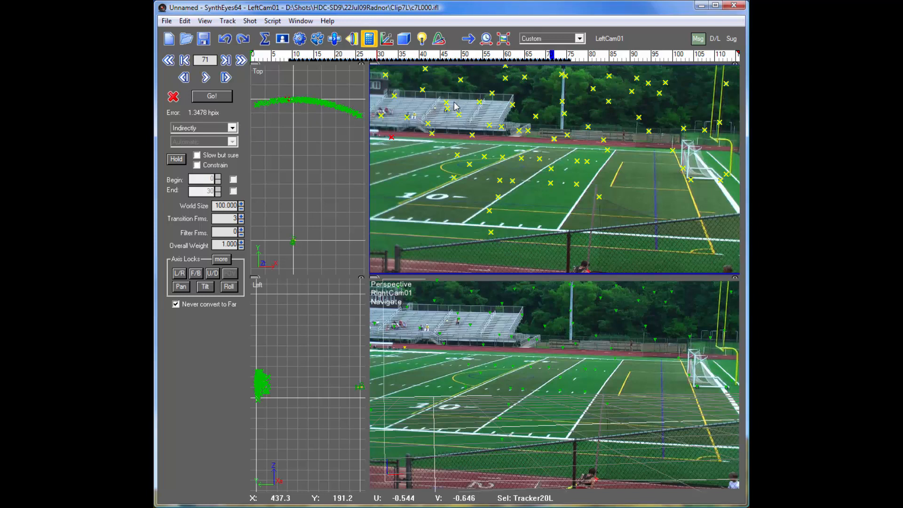
Cycle the active camera away from LeftCam01 and back, and show the solved scene in the single Top view
{"action": "left_click", "coordinate": [610, 40]}
{"action": "left_click", "coordinate": [609, 39]}
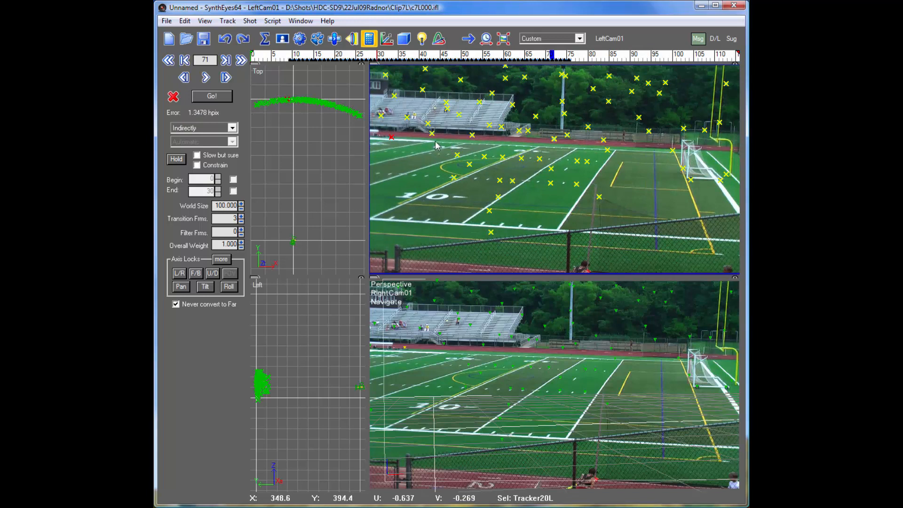
{"action": "left_click", "coordinate": [530, 38]}
{"action": "left_click", "coordinate": [531, 92]}
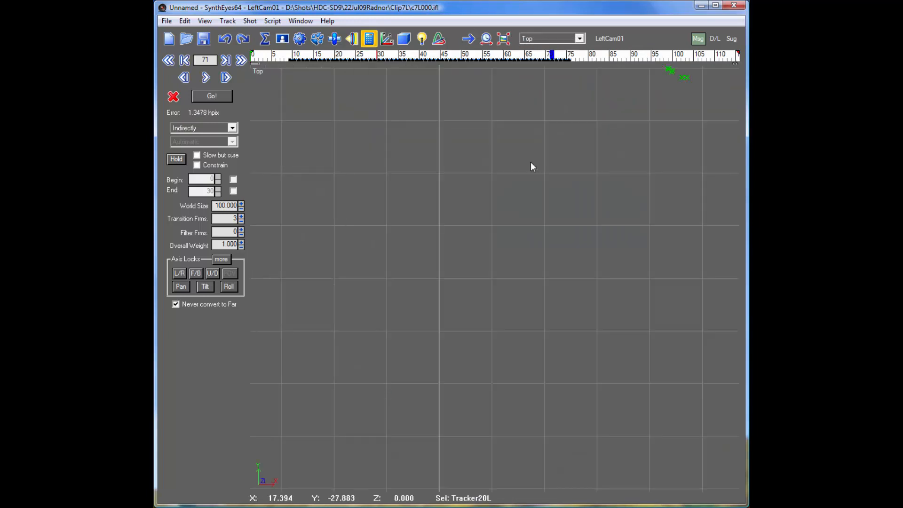
Examine the two cameras' relative positions close up in the Top view while scrubbing through the shot
{"action": "scroll", "coordinate": [476, 174], "scroll_direction": "down", "scroll_amount": 4}
{"action": "scroll", "coordinate": [451, 287], "scroll_direction": "up", "scroll_amount": 2}
{"action": "scroll", "coordinate": [457, 287], "scroll_direction": "up", "scroll_amount": 2}
{"action": "scroll", "coordinate": [517, 192], "scroll_direction": "up", "scroll_amount": 3}
{"action": "mouse_move", "coordinate": [276, 57]}
{"action": "left_mouse_down"}
{"action": "mouse_move", "coordinate": [677, 59]}
{"action": "mouse_move", "coordinate": [240, 49]}
{"action": "mouse_move", "coordinate": [646, 85]}
{"action": "mouse_move", "coordinate": [512, 97]}
{"action": "left_mouse_up"}
{"action": "scroll", "coordinate": [493, 146], "scroll_direction": "down", "scroll_amount": 3}
{"action": "middle_click_drag", "start_coordinate": [490, 134], "coordinate": [459, 187]}
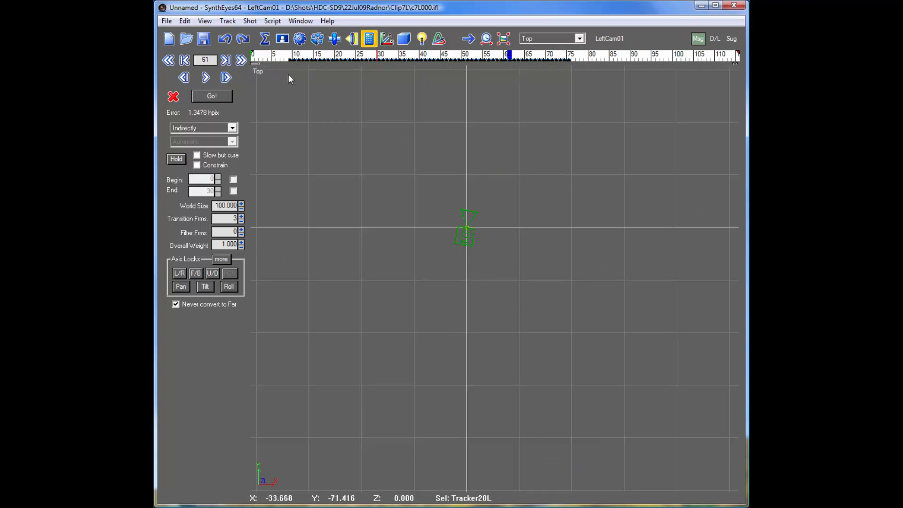
Make the Left camera dominant in the stereo geometry settings and flip-flop the links
{"action": "left_click", "coordinate": [251, 21]}
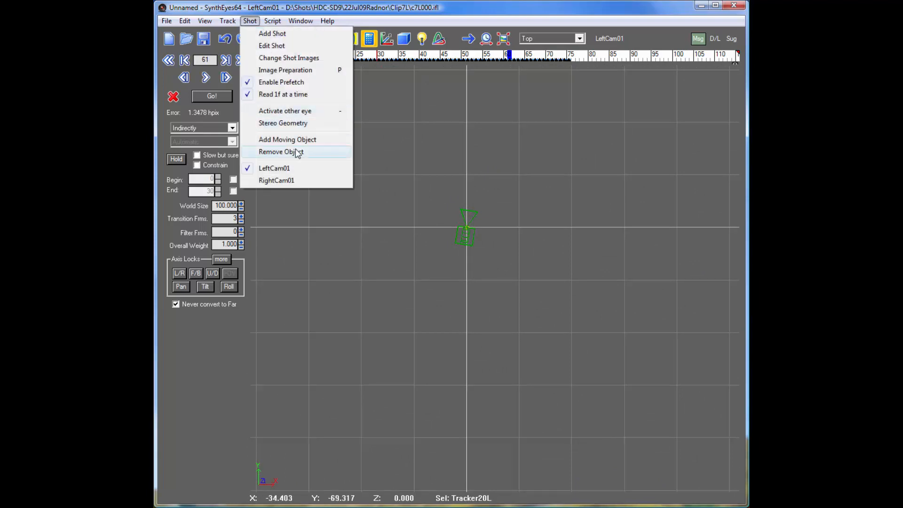
{"action": "left_click", "coordinate": [291, 123]}
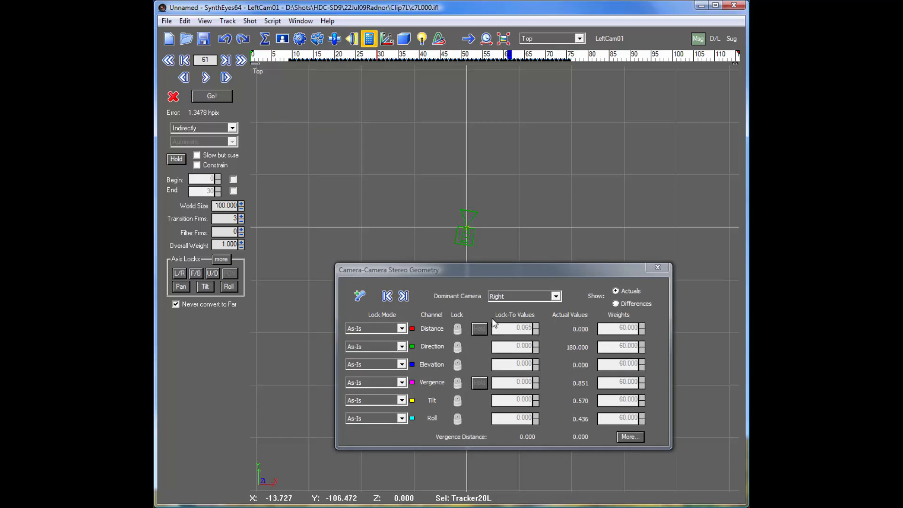
{"action": "left_click", "coordinate": [511, 295]}
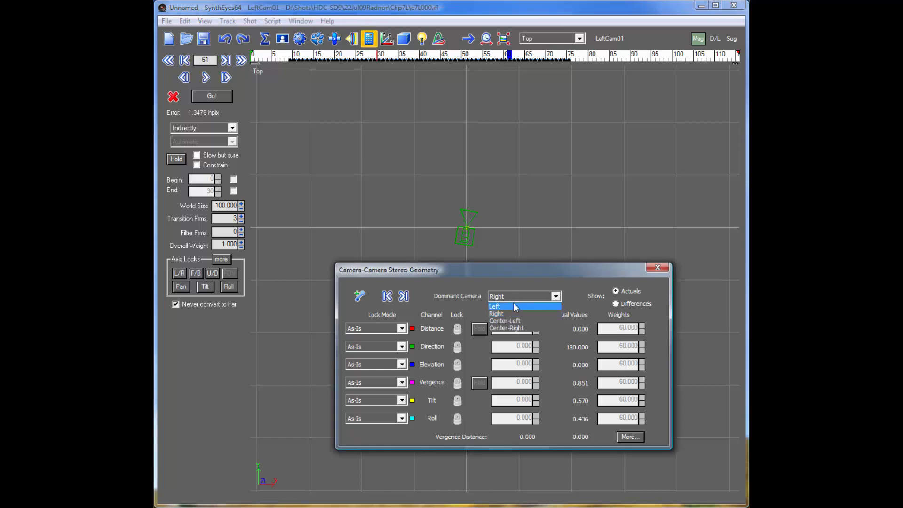
{"action": "left_click", "coordinate": [514, 305]}
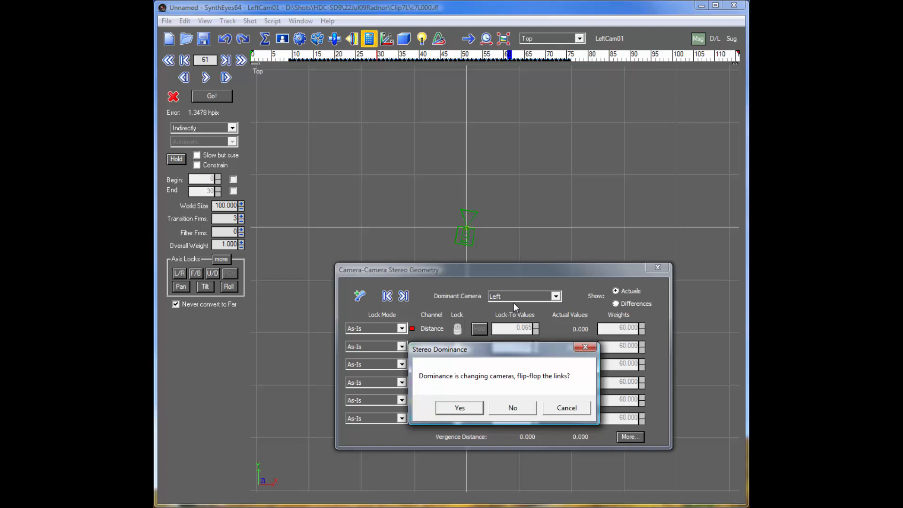
{"action": "left_click", "coordinate": [459, 408]}
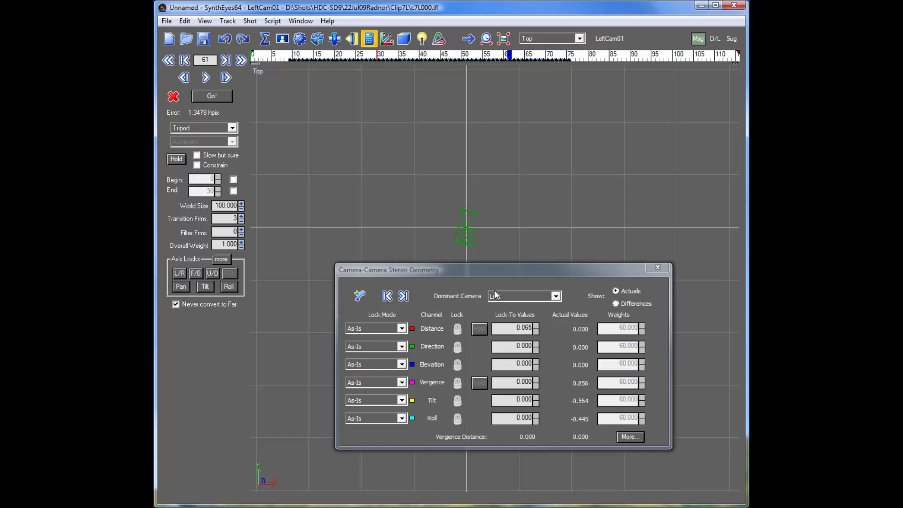
Set the stereo Distance channel to Known with a lock-to value of 0.985, and rerun the Tripod solve
{"action": "left_click", "coordinate": [378, 328]}
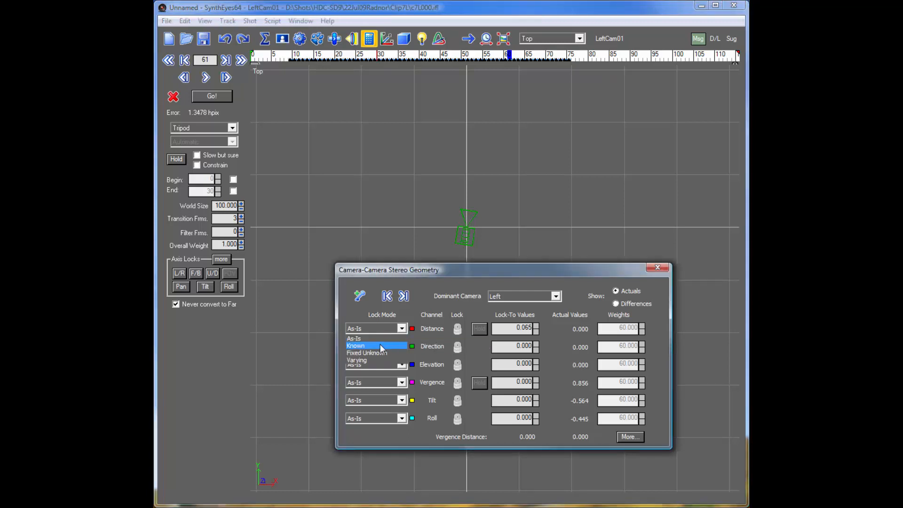
{"action": "left_click", "coordinate": [379, 344]}
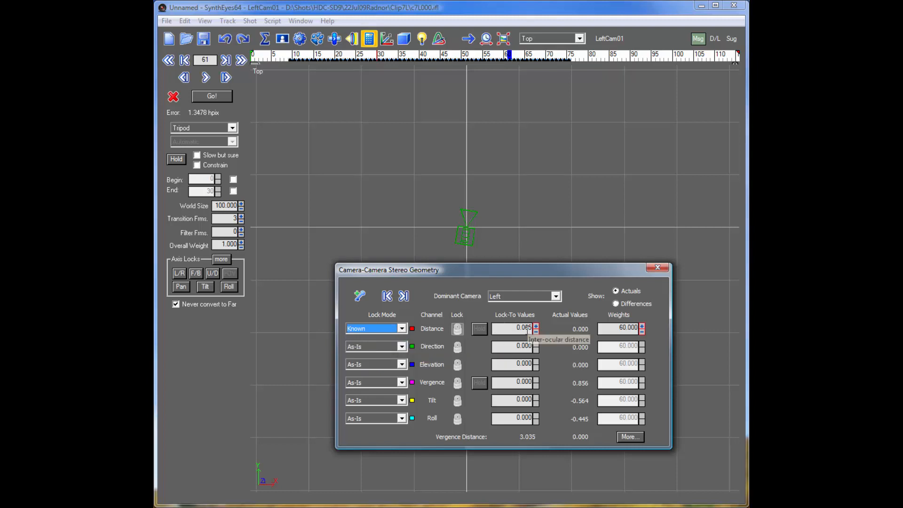
{"action": "left_click_drag", "start_coordinate": [535, 334], "coordinate": [534, 325]}
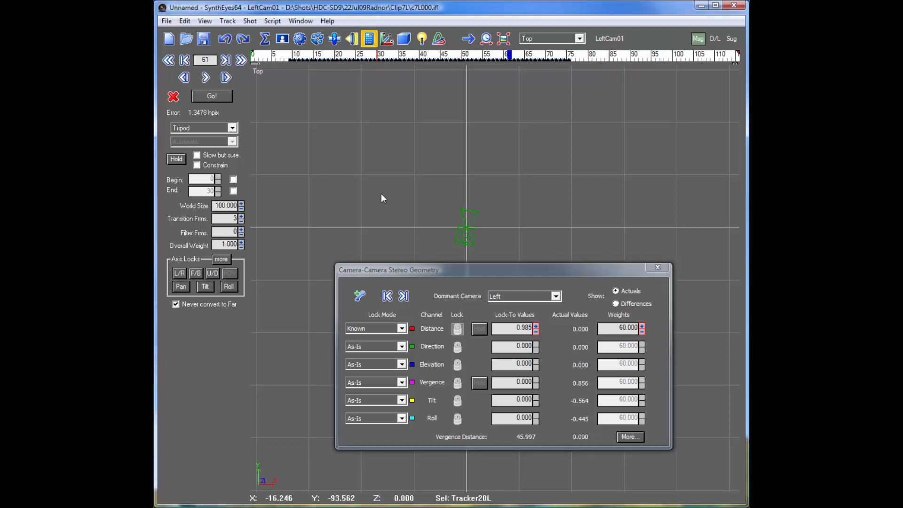
{"action": "left_click", "coordinate": [210, 97]}
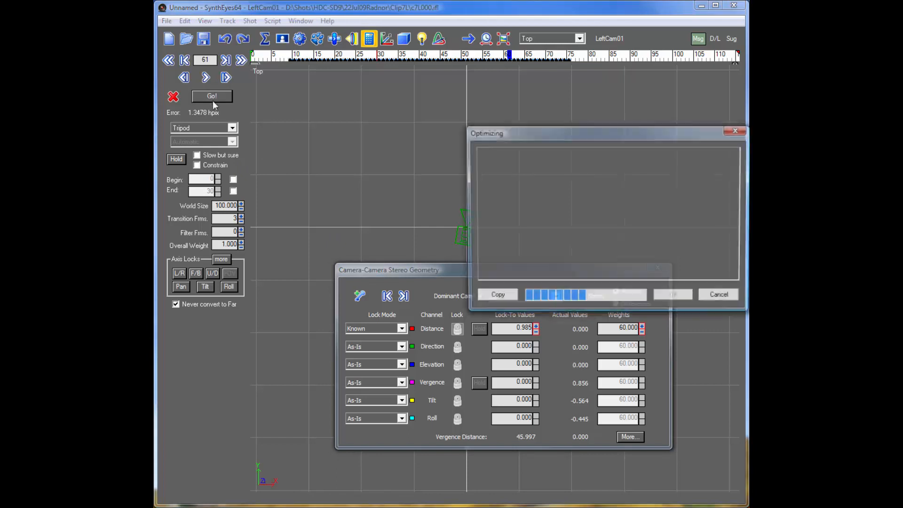
{"action": "left_click", "coordinate": [671, 300]}
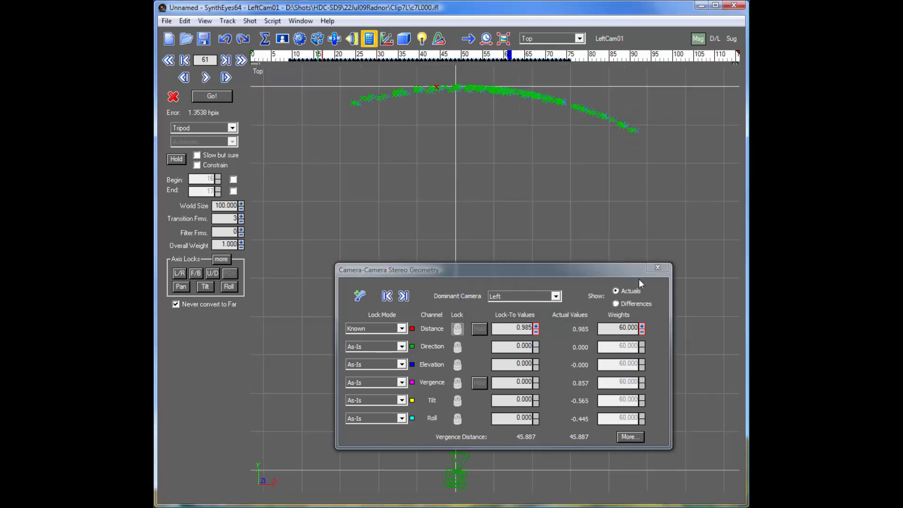
{"action": "left_click", "coordinate": [661, 267]}
Inspect the re-solved camera pair in the Top view while scrubbing through the frames to check the rig's spacing and rotation
{"action": "middle_click_drag", "start_coordinate": [475, 426], "coordinate": [504, 291]}
{"action": "scroll", "coordinate": [504, 291], "scroll_direction": "up", "scroll_amount": 4}
{"action": "middle_click_drag", "start_coordinate": [443, 382], "coordinate": [497, 144]}
{"action": "left_click_drag", "start_coordinate": [252, 56], "coordinate": [572, 188]}
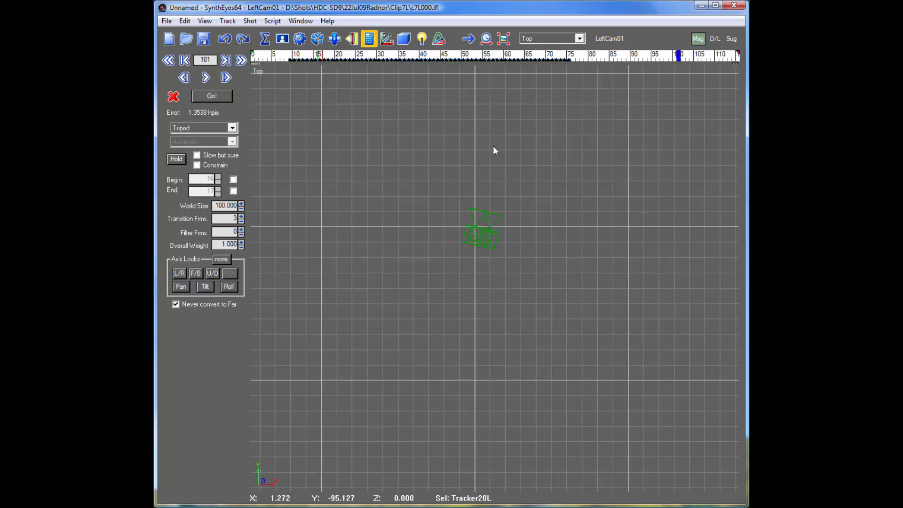
{"action": "left_click_drag", "start_coordinate": [279, 58], "coordinate": [555, 110]}
{"action": "scroll", "coordinate": [470, 266], "scroll_direction": "up", "scroll_amount": 3}
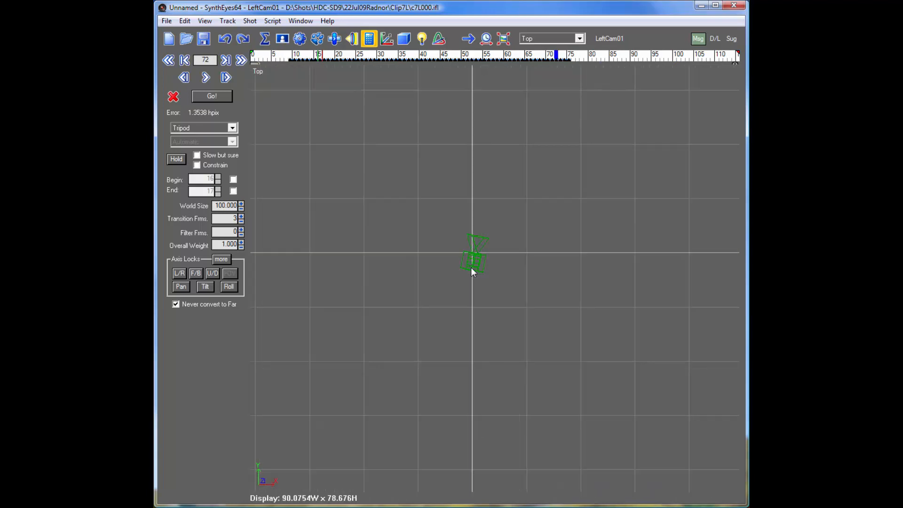
{"action": "scroll", "coordinate": [471, 270], "scroll_direction": "down", "scroll_amount": 2}
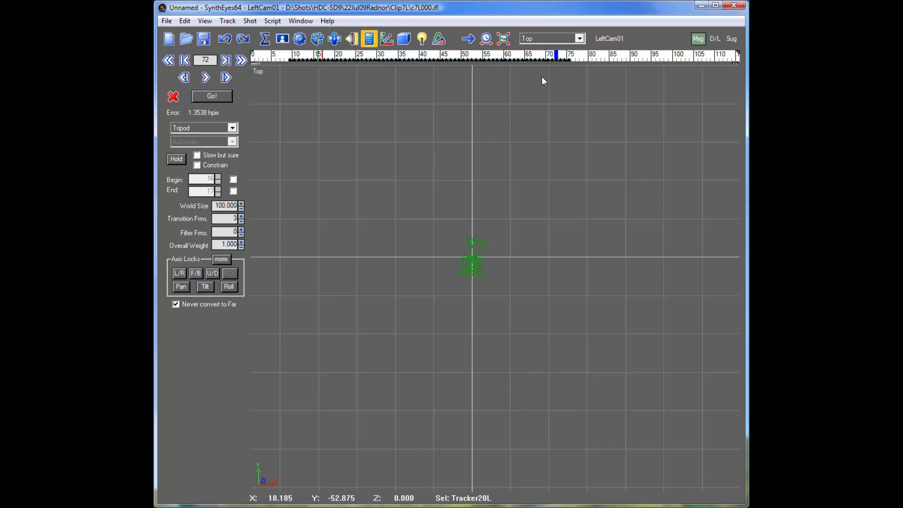
Return to the Custom viewport layout and limit the LeftCam01 camera view to only this object's trackers
{"action": "left_click", "coordinate": [552, 40]}
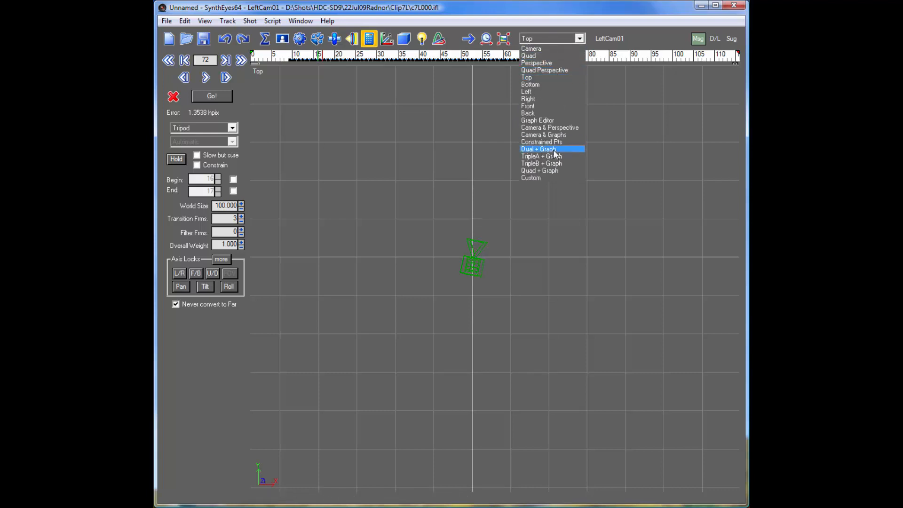
{"action": "left_click", "coordinate": [552, 178]}
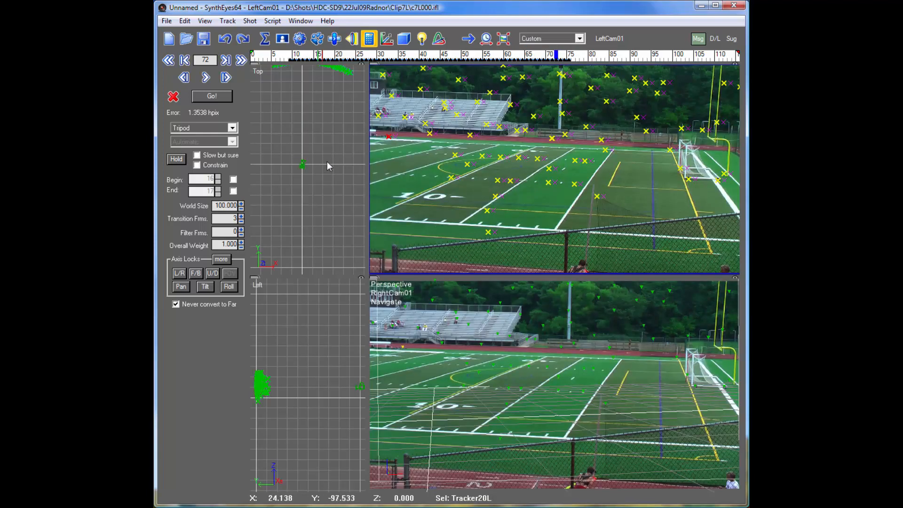
{"action": "middle_click_drag", "start_coordinate": [321, 166], "coordinate": [325, 190]}
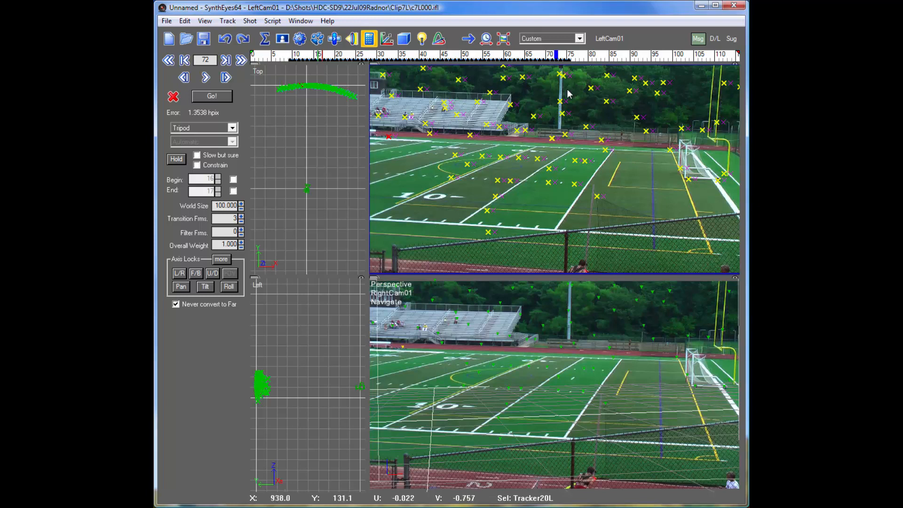
{"action": "right_click", "coordinate": [473, 97]}
{"action": "mouse_move", "coordinate": [550, 140]}
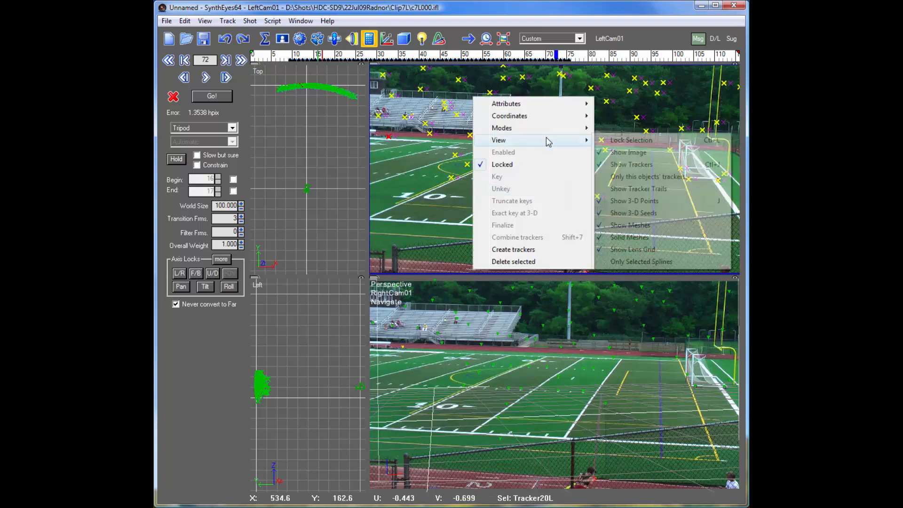
{"action": "left_click", "coordinate": [650, 177]}
Look over the perspective view's display options, and scrub the shot to frame 86 to compare the left and right camera views
{"action": "right_click", "coordinate": [481, 291]}
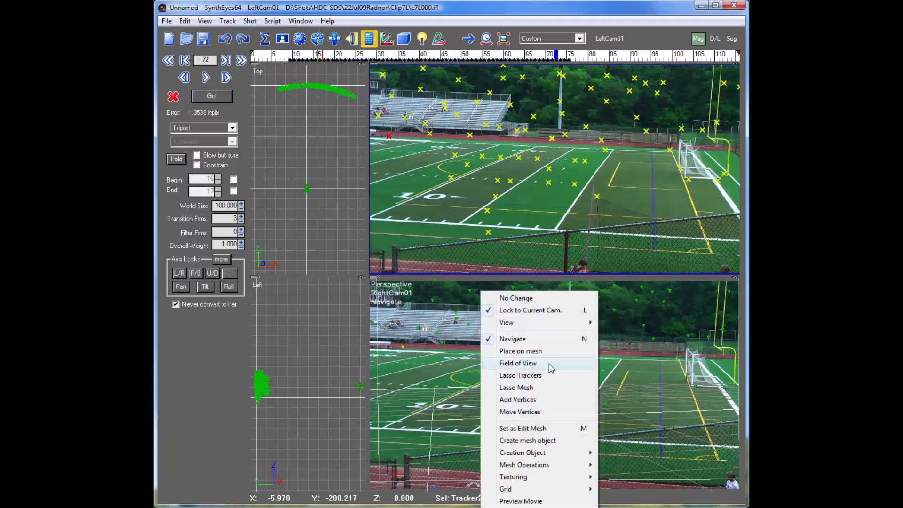
{"action": "mouse_move", "coordinate": [545, 324]}
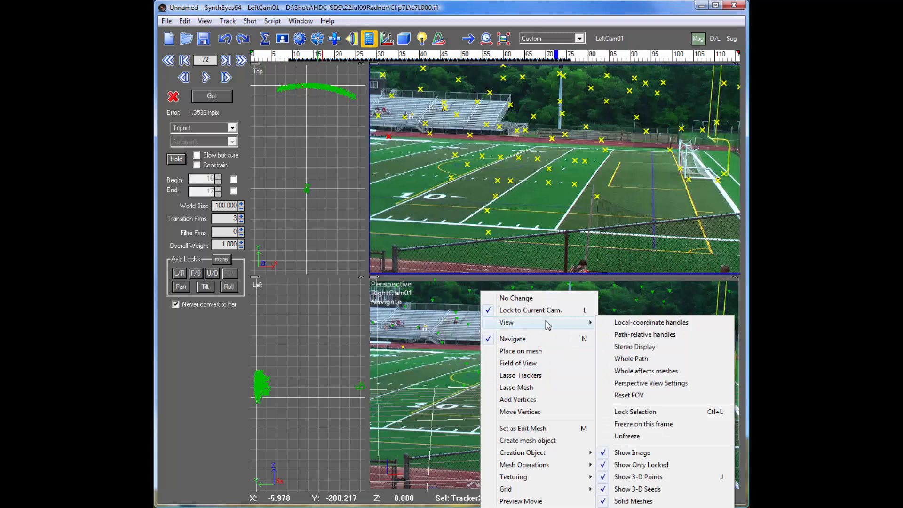
{"action": "left_click", "coordinate": [398, 16]}
{"action": "left_click_drag", "start_coordinate": [352, 56], "coordinate": [614, 56]}
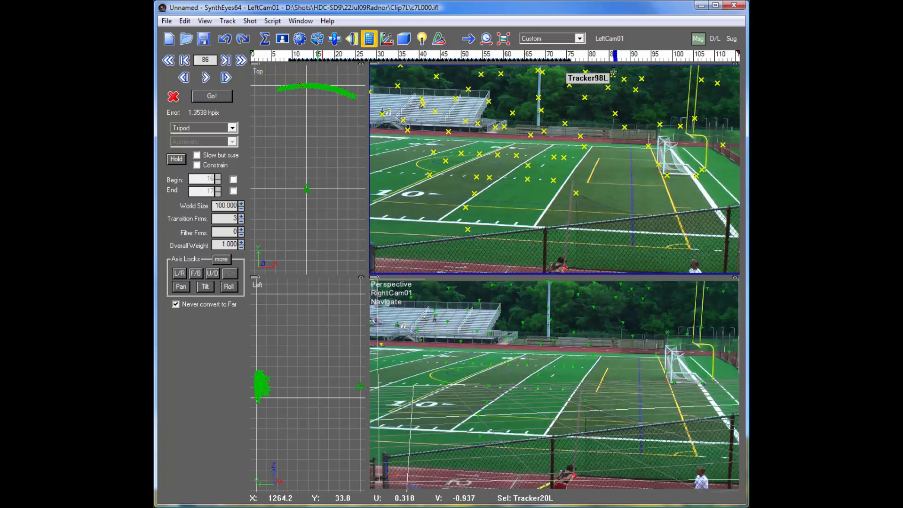